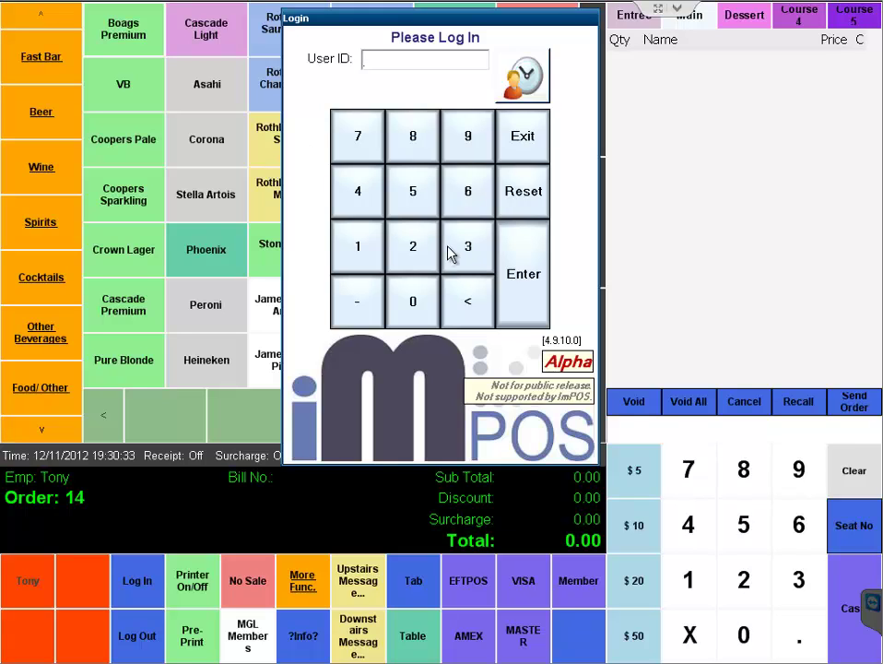
- Log in to ImPOS with the employee user ID on the keypad
{"action": "left_click", "coordinate": [351, 246]}
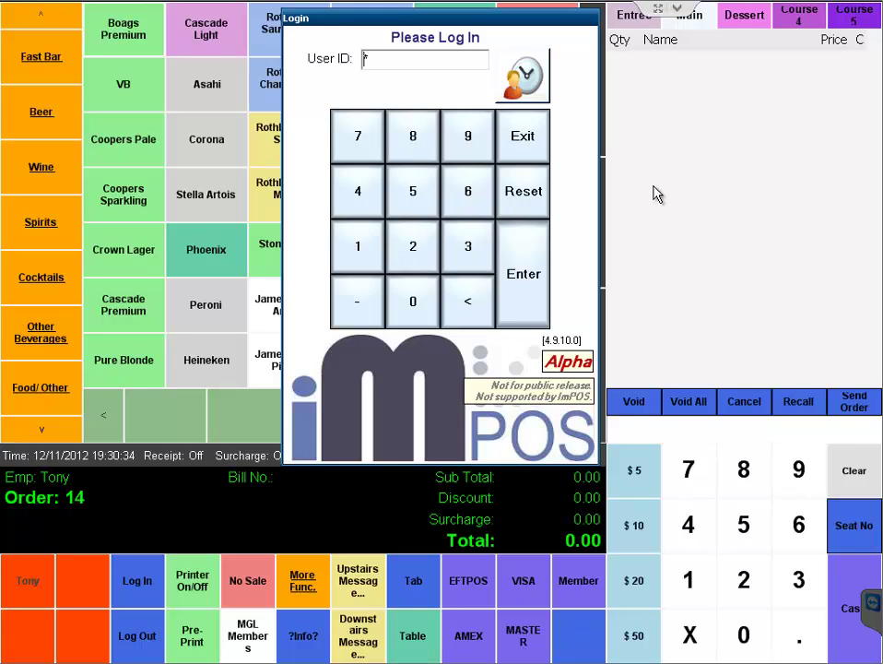
{"action": "left_click", "coordinate": [516, 267]}
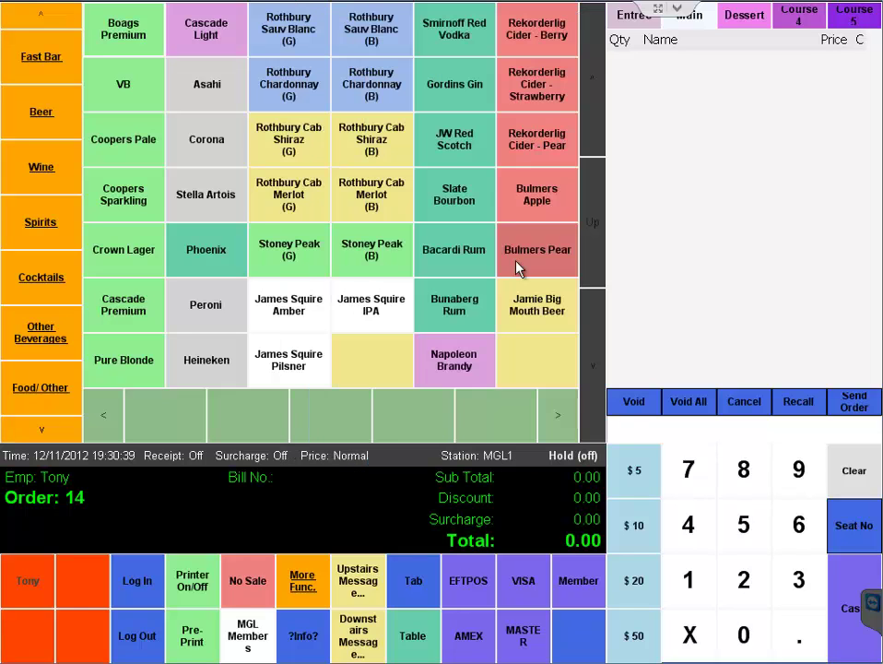
- Search MGL Members for an unused card ID to open a new Card Detail form
{"action": "left_click", "coordinate": [258, 635]}
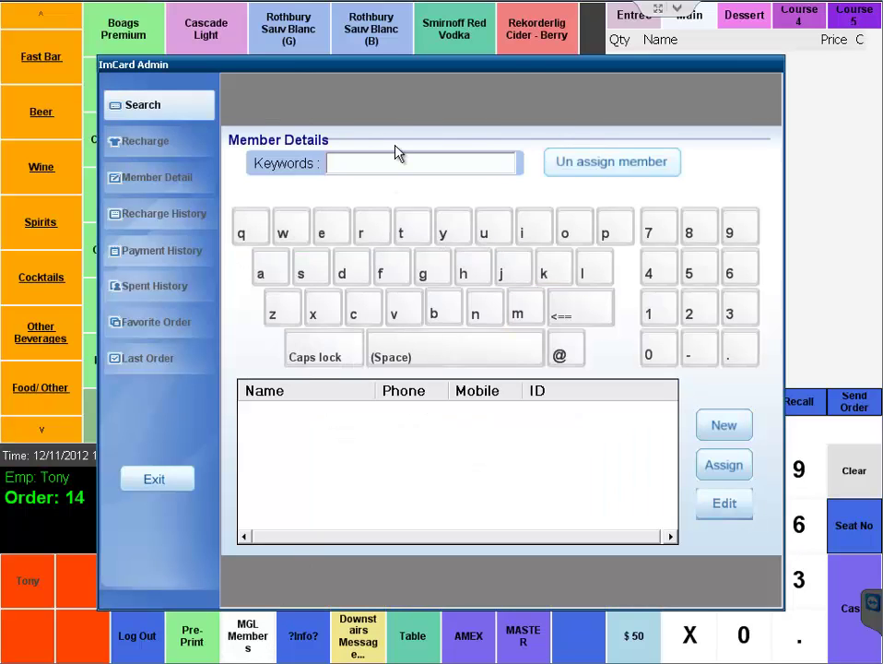
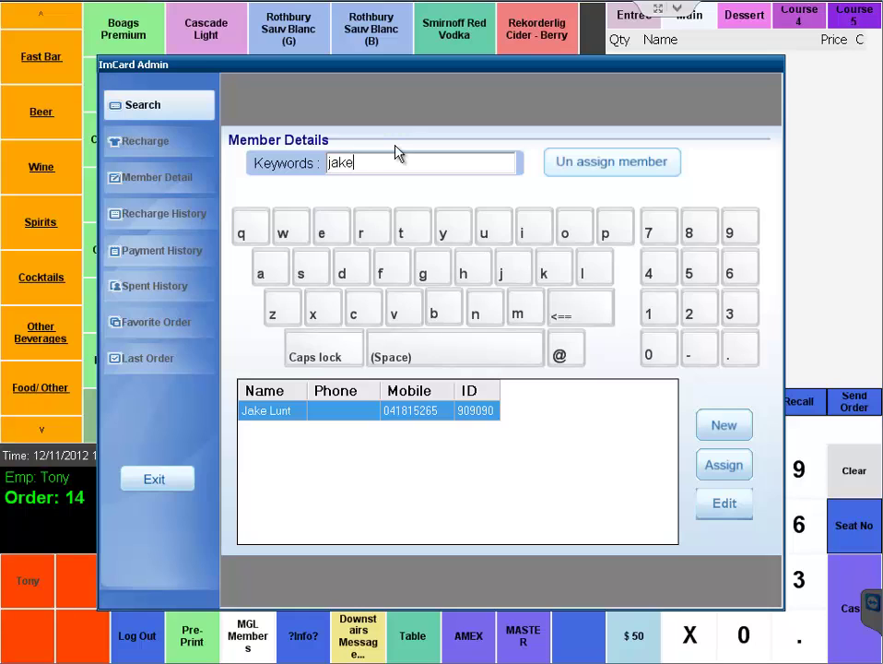
{"action": "key", "text": "BackSpace"}
{"action": "key", "text": "BackSpace"}
{"action": "key", "text": "BackSpace"}
{"action": "key", "text": "BackSpace"}
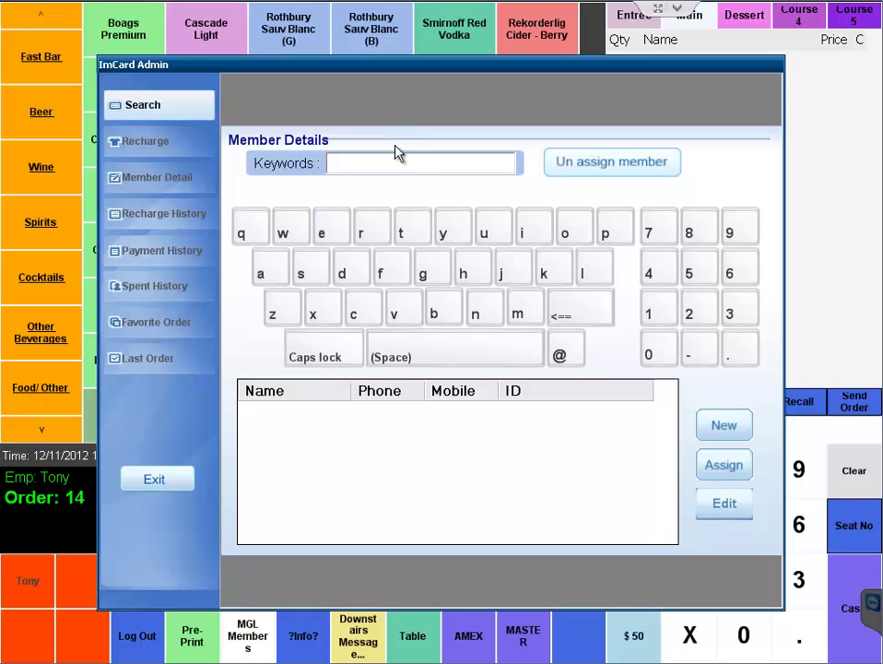
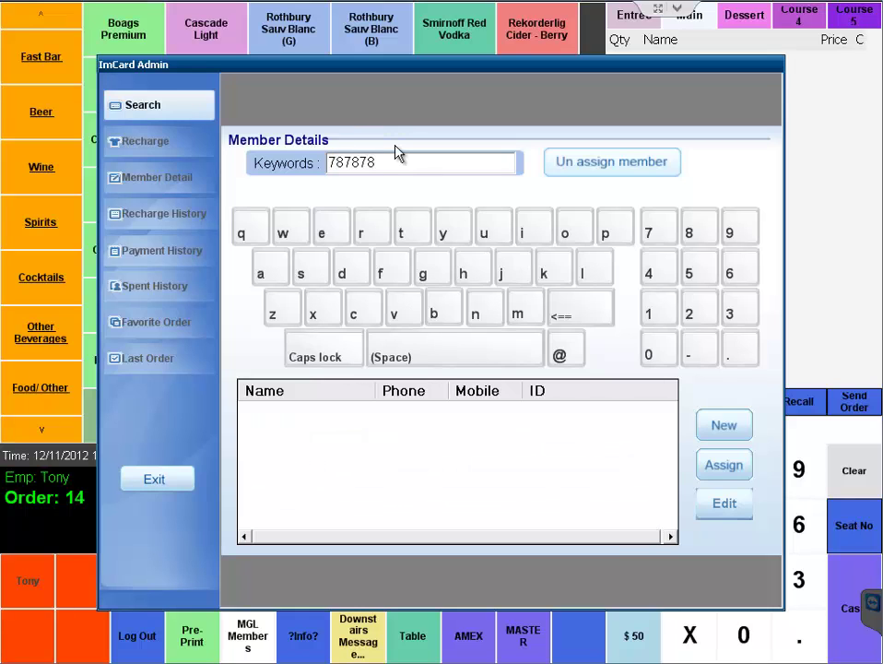
{"action": "key", "text": "Return"}
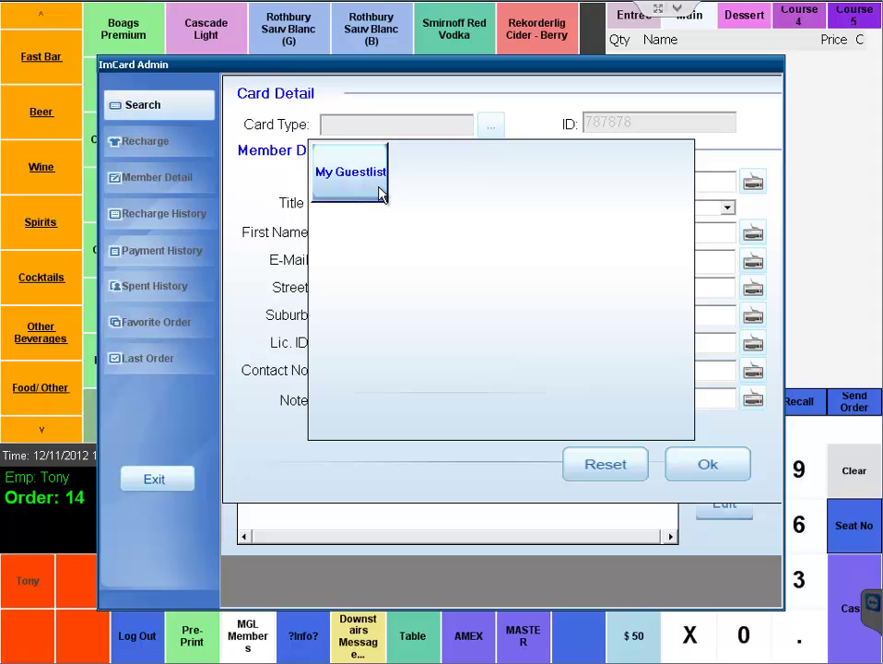
- Set the card type to My Guestlist and enter the member's first name, last name and e-mail
{"action": "left_click", "coordinate": [350, 172]}
{"action": "left_click", "coordinate": [361, 234]}
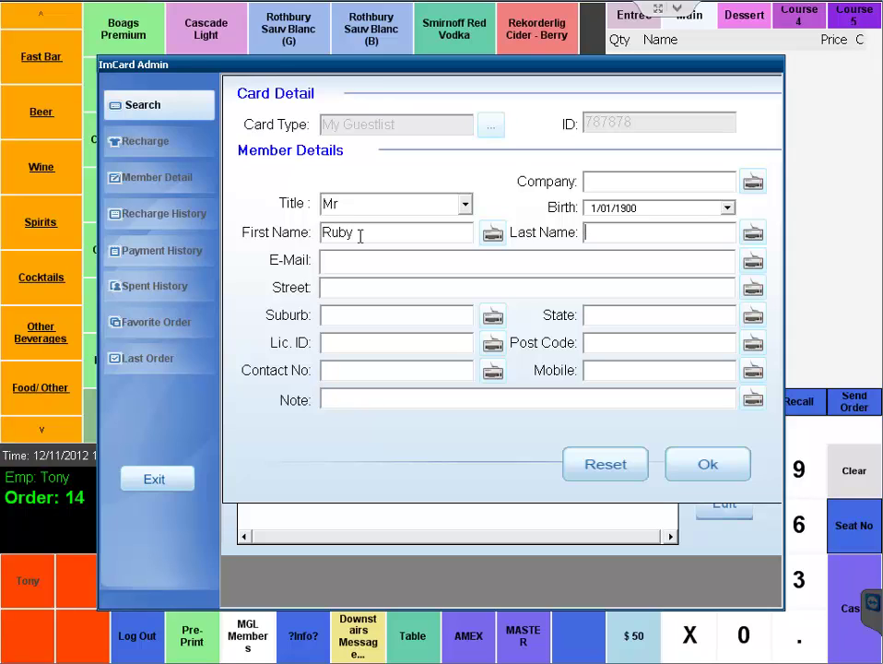
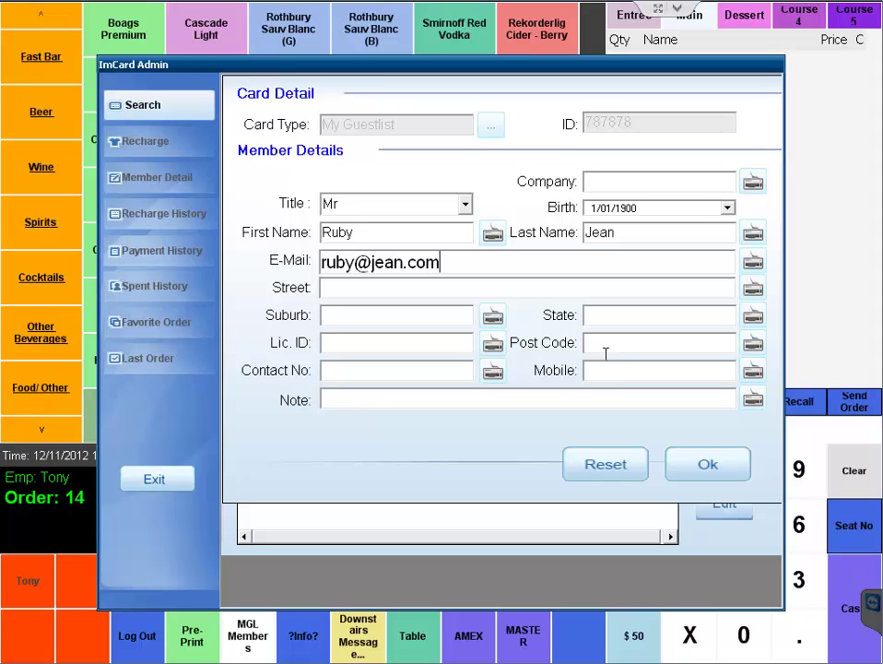
- Enter the member's mobile number on the number pad and confirm it
{"action": "left_click", "coordinate": [753, 370]}
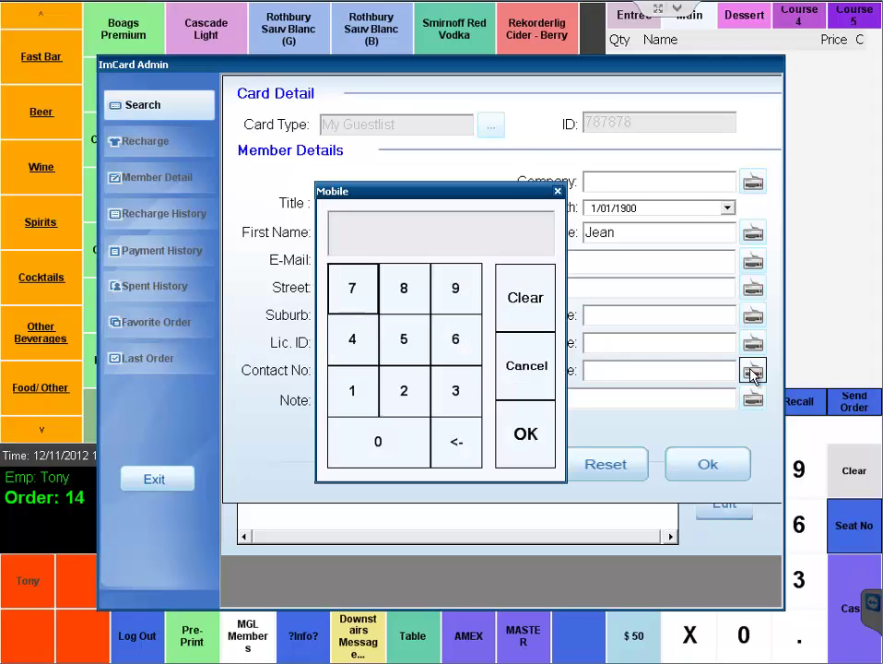
{"action": "left_click", "coordinate": [410, 432]}
{"action": "left_click", "coordinate": [351, 339]}
{"action": "left_click", "coordinate": [401, 398]}
{"action": "left_click", "coordinate": [403, 395]}
{"action": "left_click", "coordinate": [419, 343]}
{"action": "left_click", "coordinate": [455, 339]}
{"action": "left_click", "coordinate": [378, 442]}
{"action": "left_click", "coordinate": [455, 391]}
{"action": "left_click", "coordinate": [403, 339]}
{"action": "left_click", "coordinate": [402, 391]}
{"action": "left_click", "coordinate": [523, 433]}
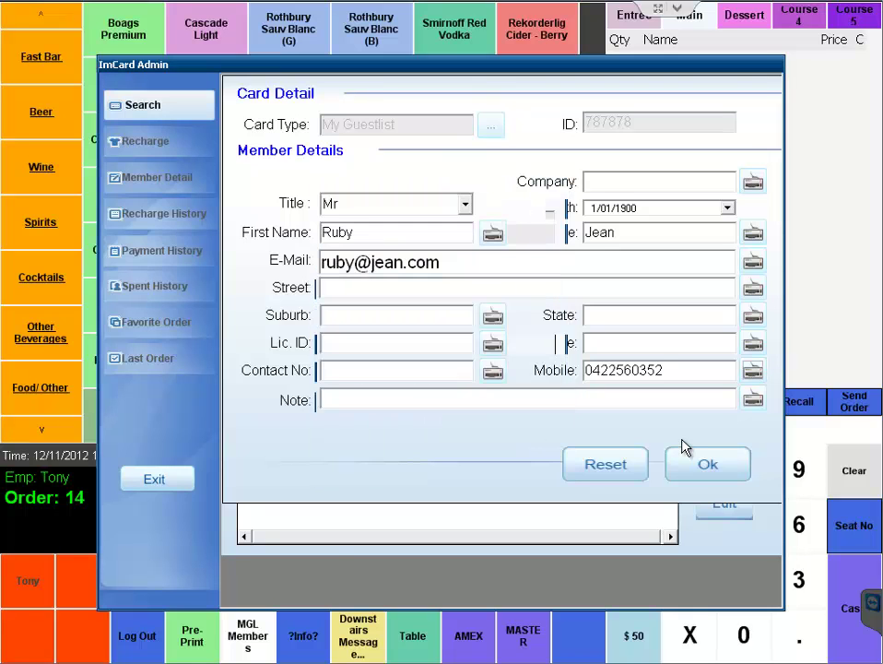
- Save the card, assign the member to the order, and add VB, Coopers Pale and Coopers Sparkling
{"action": "left_click", "coordinate": [743, 472]}
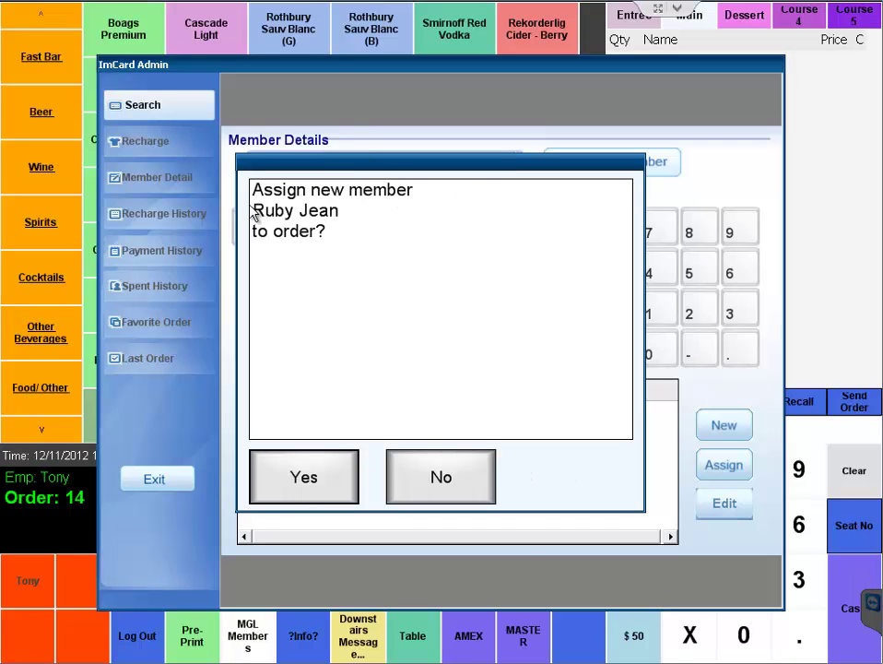
{"action": "left_click", "coordinate": [308, 479]}
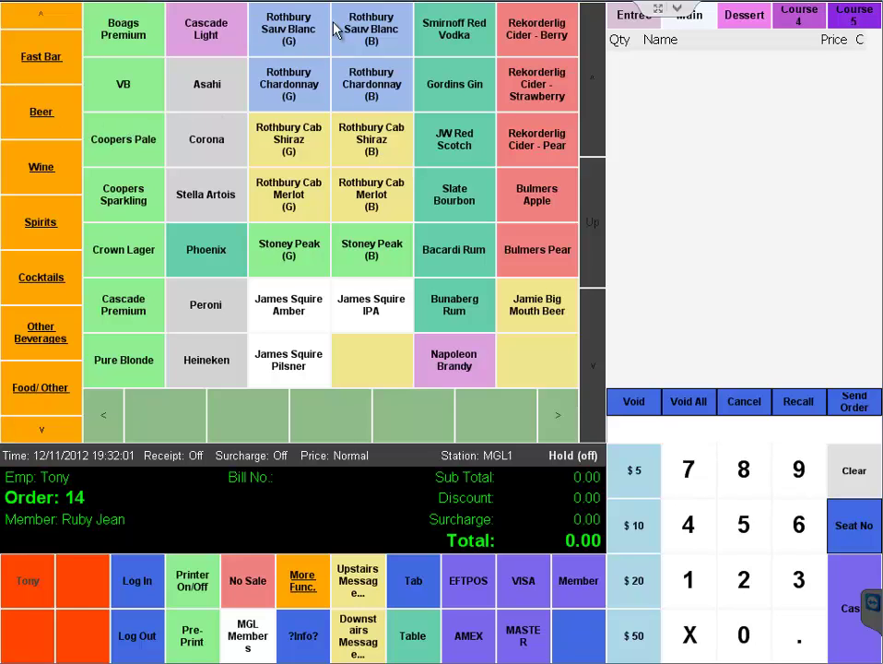
{"action": "left_click", "coordinate": [41, 120]}
{"action": "left_click", "coordinate": [124, 88]}
{"action": "left_click", "coordinate": [122, 138]}
{"action": "left_click", "coordinate": [118, 194]}
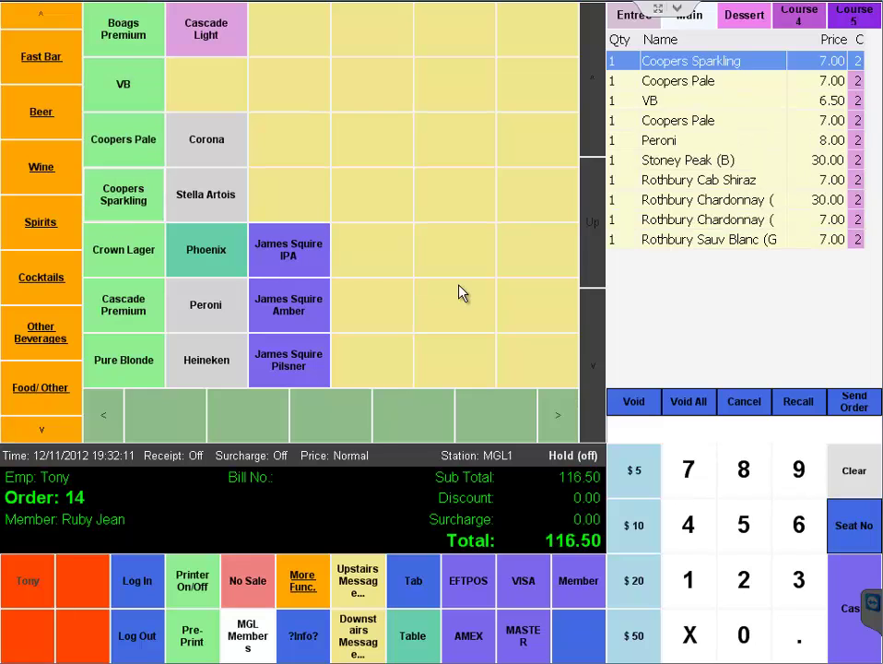
- Pay the $116.50 order total in cash and dismiss the confirmation
{"action": "left_click", "coordinate": [852, 564]}
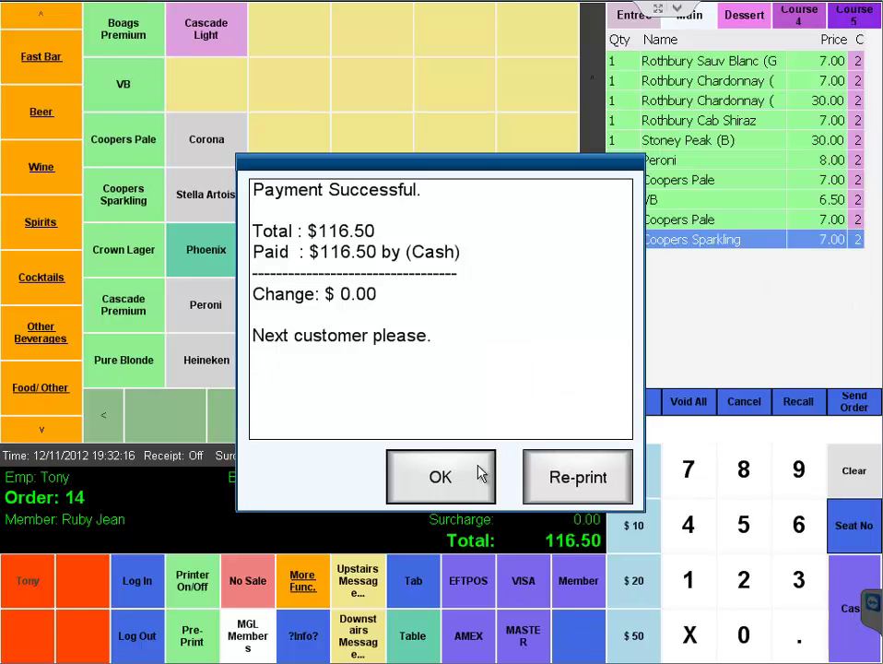
{"action": "left_click", "coordinate": [440, 476]}
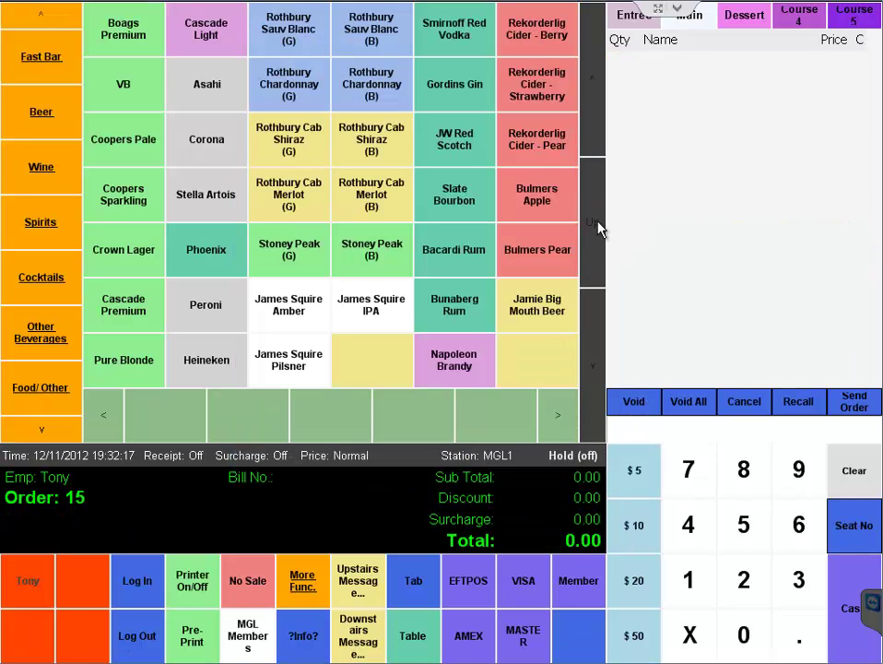
{"action": "key", "text": "alt+Tab"}
- Switch to MyGuestList, reload the Database search form and step through its name, contact and gender fields
{"action": "key", "text": "Tab"}
{"action": "key", "text": "Tab"}
{"action": "key", "text": "Tab"}
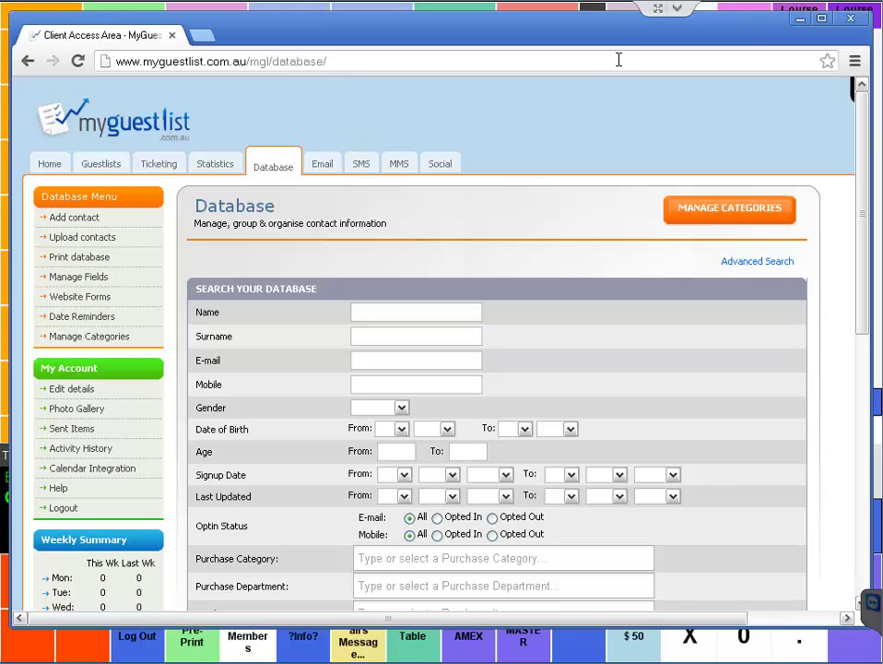
{"action": "left_click", "coordinate": [283, 172]}
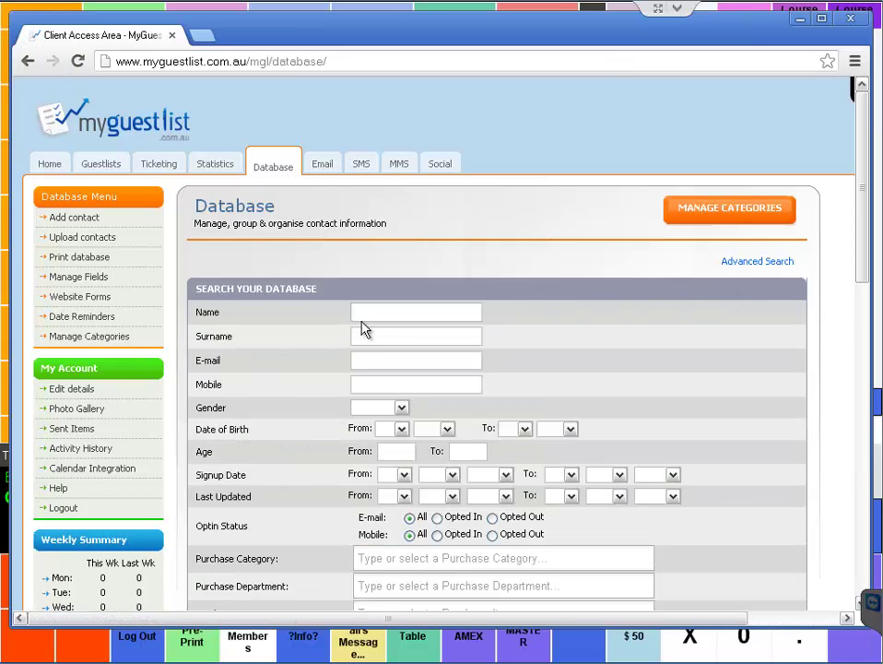
{"action": "left_click", "coordinate": [377, 314]}
{"action": "left_click", "coordinate": [380, 337]}
{"action": "left_click", "coordinate": [380, 358]}
{"action": "left_click", "coordinate": [377, 381]}
{"action": "left_click", "coordinate": [399, 409]}
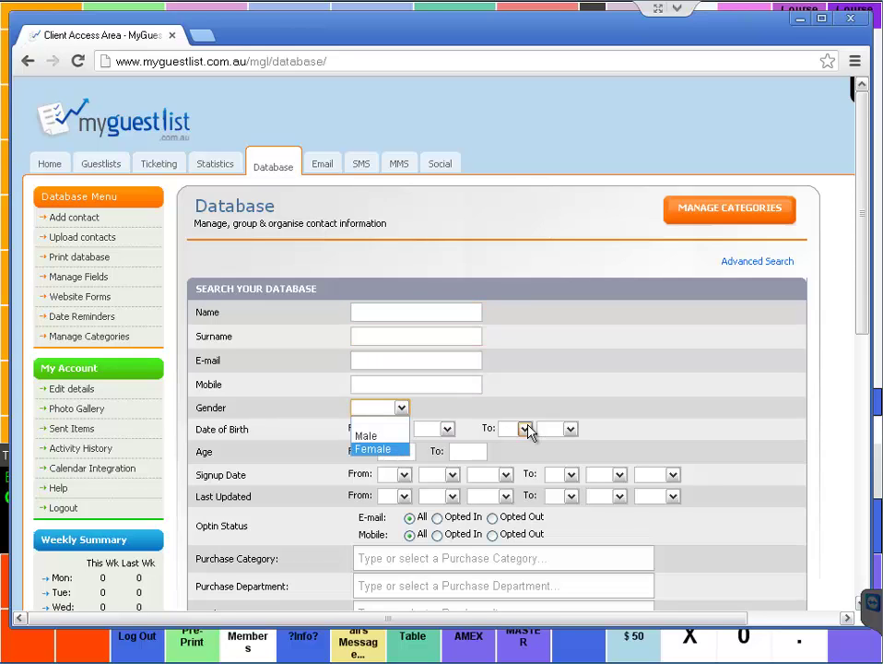
{"action": "left_click", "coordinate": [525, 429]}
{"action": "left_click", "coordinate": [433, 410]}
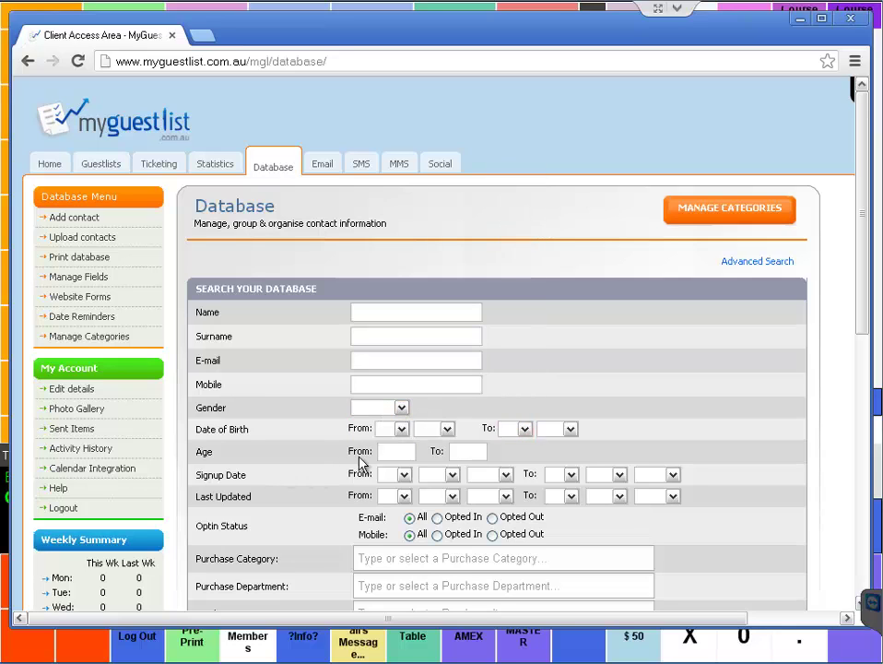
- Open the Purchase Category and Purchase Department choice lists
{"action": "scroll", "coordinate": [618, 498], "scroll_direction": "down", "scroll_amount": 1}
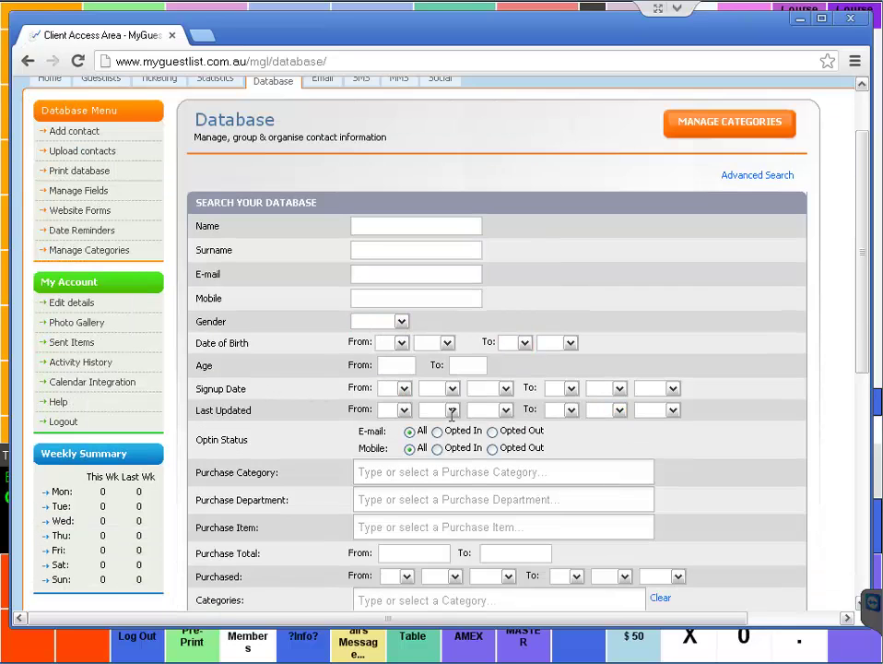
{"action": "scroll", "coordinate": [409, 446], "scroll_direction": "down", "scroll_amount": 1}
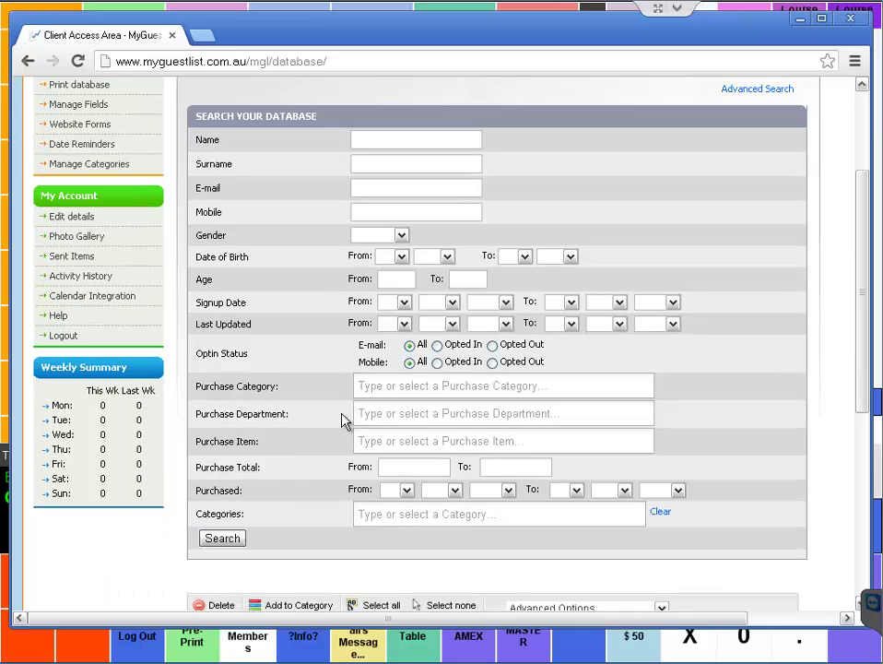
{"action": "left_click", "coordinate": [410, 378]}
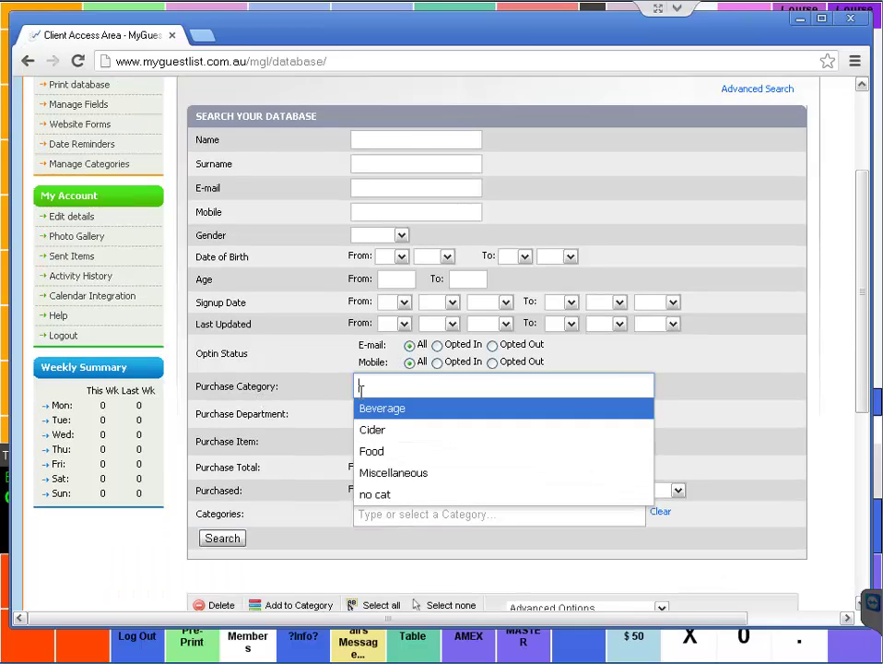
{"action": "left_click", "coordinate": [470, 413]}
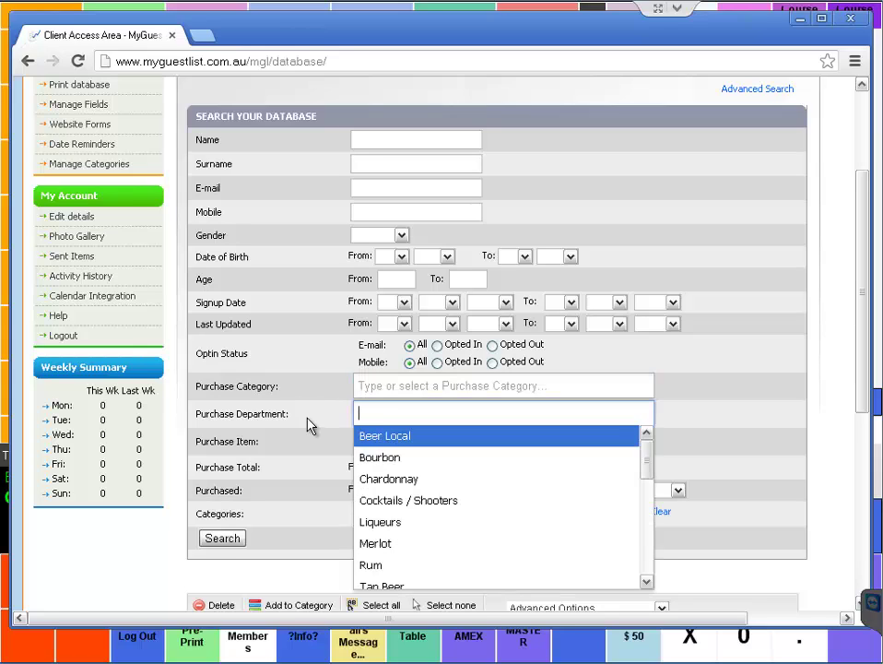
- Filter the database by purchase item Peroni and run the search
{"action": "left_click", "coordinate": [361, 441]}
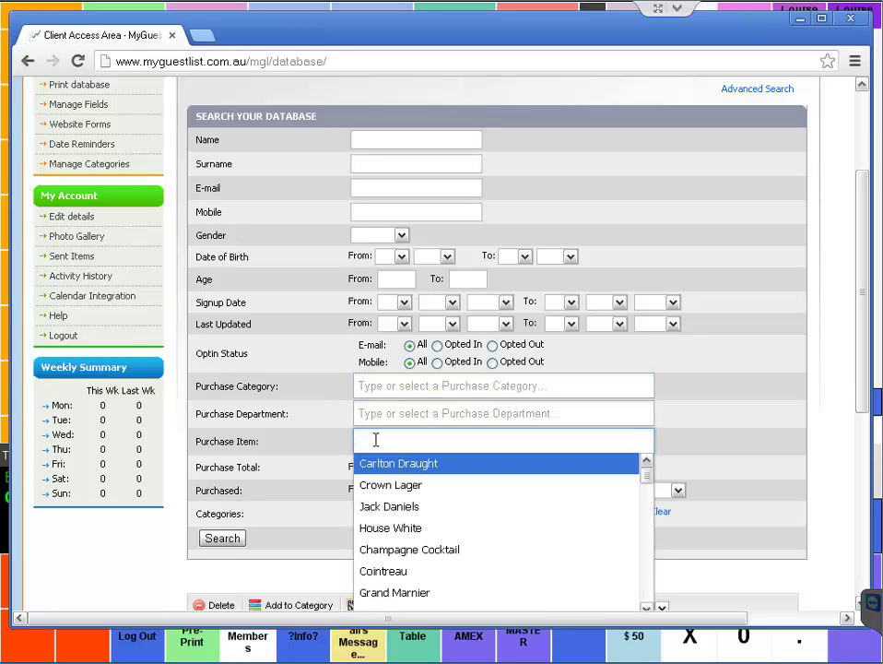
{"action": "type", "text": "peroni"}
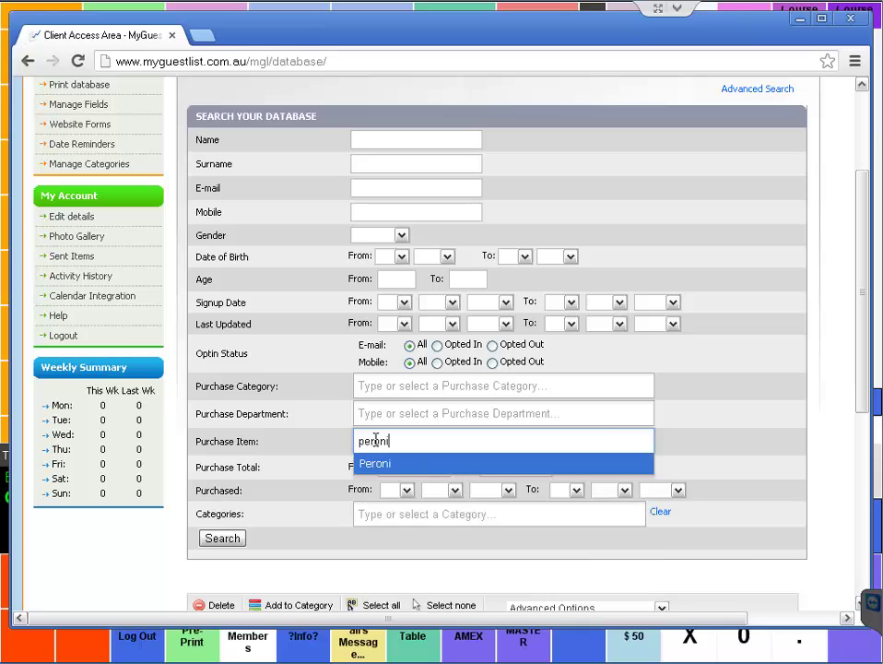
{"action": "left_click", "coordinate": [422, 476]}
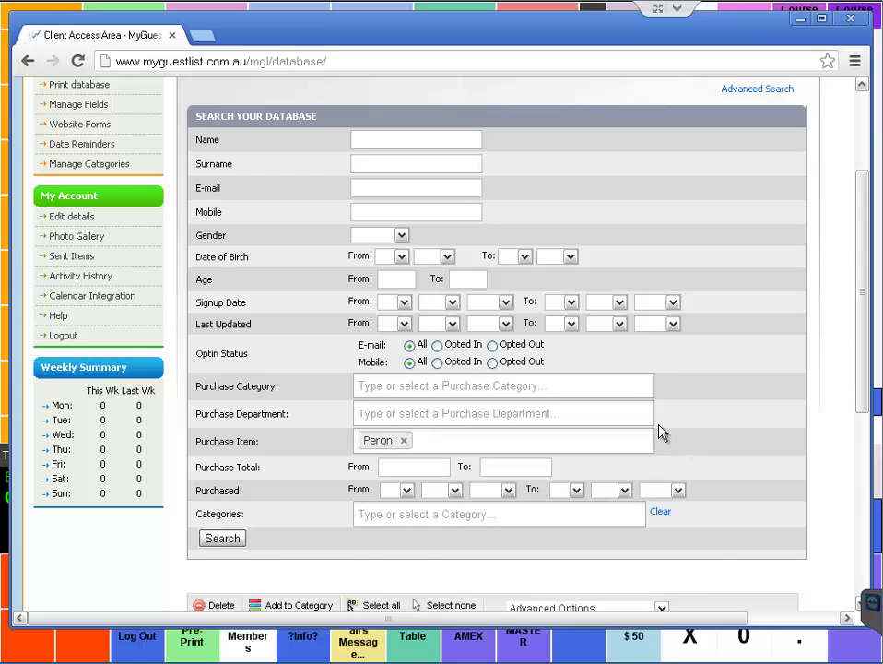
{"action": "scroll", "coordinate": [310, 420], "scroll_direction": "down", "scroll_amount": 2}
{"action": "left_click", "coordinate": [211, 371]}
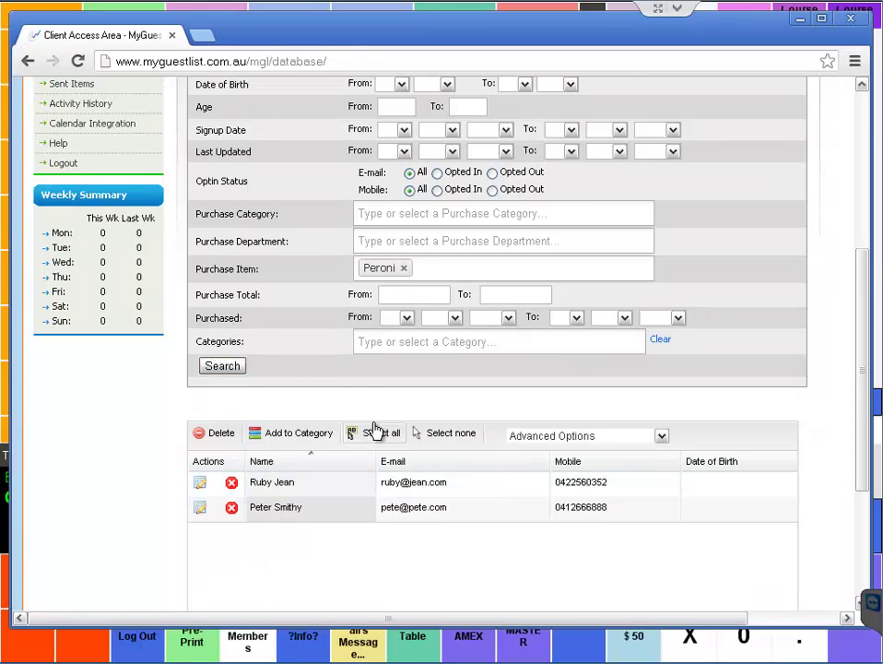
- Set Purchased From to 12 Nov 2012 and search again, leaving one contact
{"action": "left_click", "coordinate": [388, 294]}
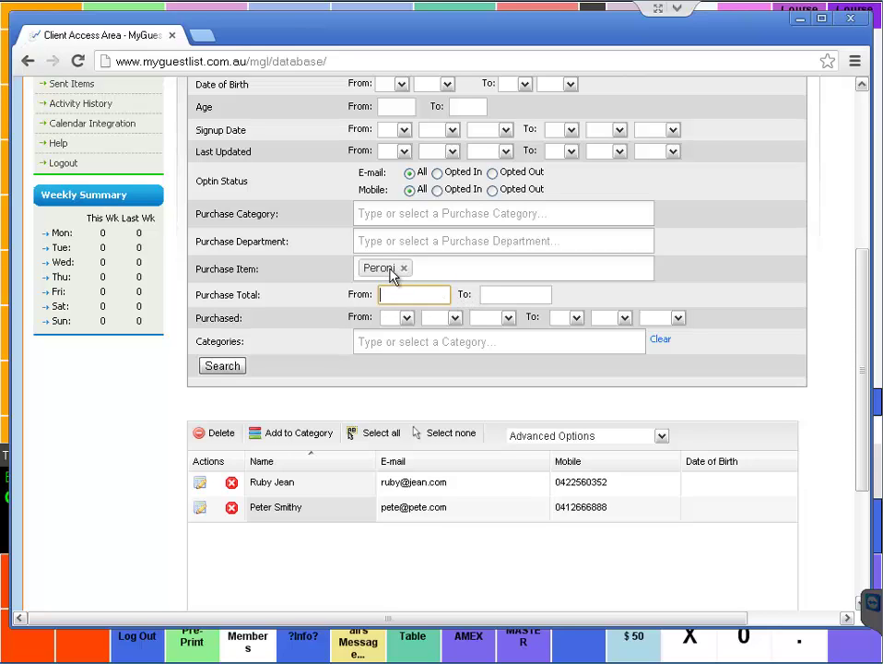
{"action": "left_click", "coordinate": [403, 318]}
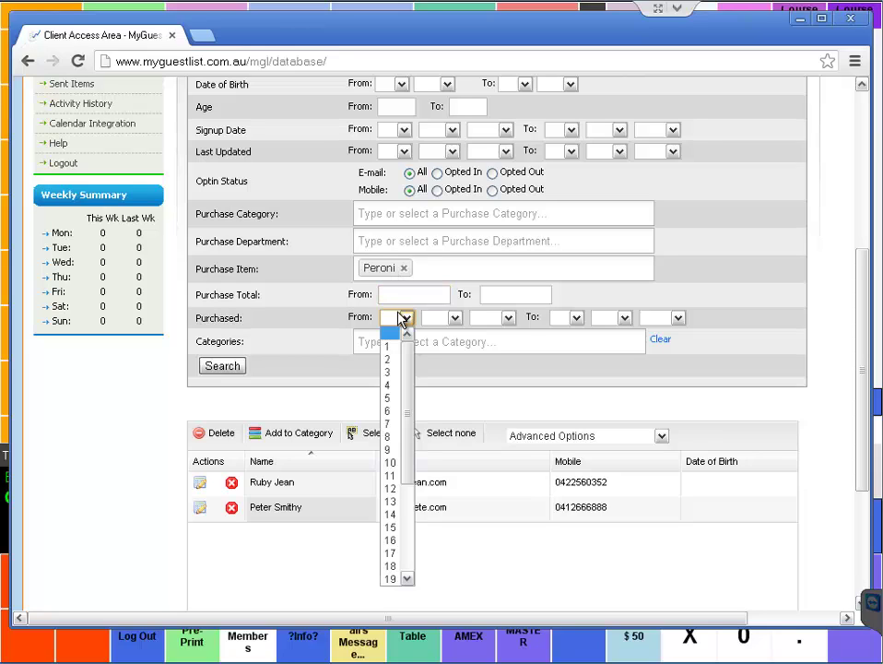
{"action": "left_click", "coordinate": [392, 489]}
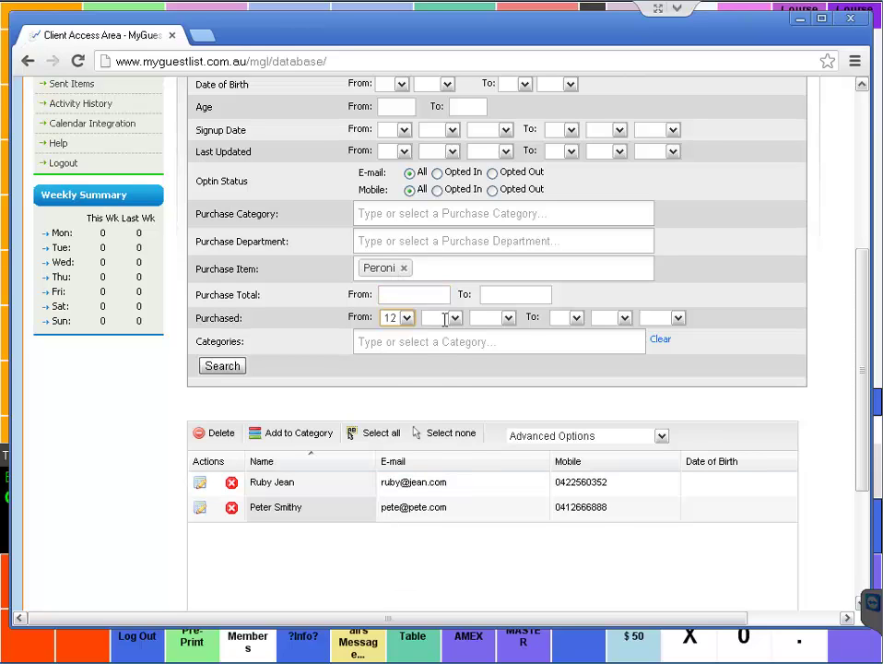
{"action": "left_click", "coordinate": [448, 320]}
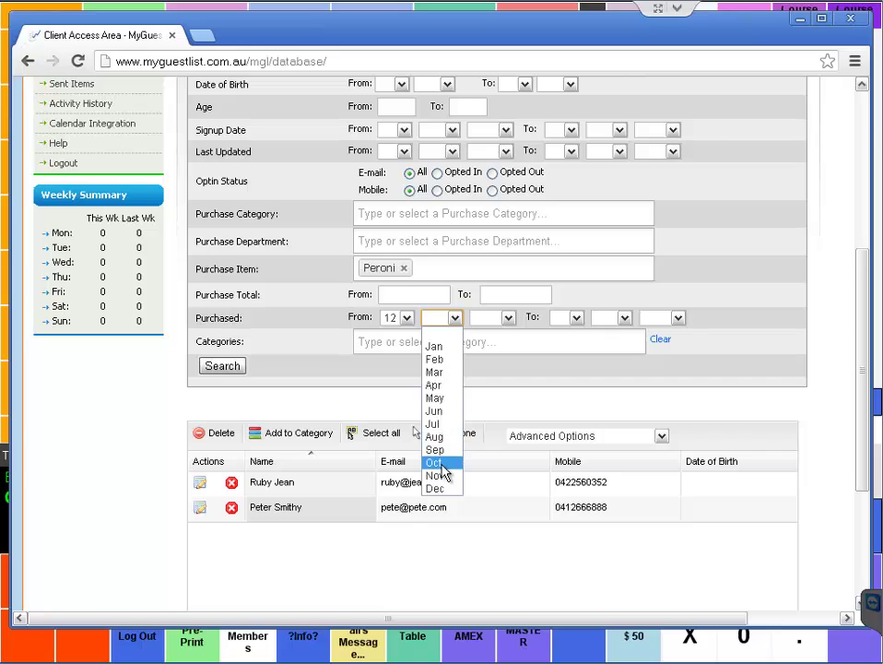
{"action": "left_click", "coordinate": [443, 475]}
{"action": "left_click", "coordinate": [488, 321]}
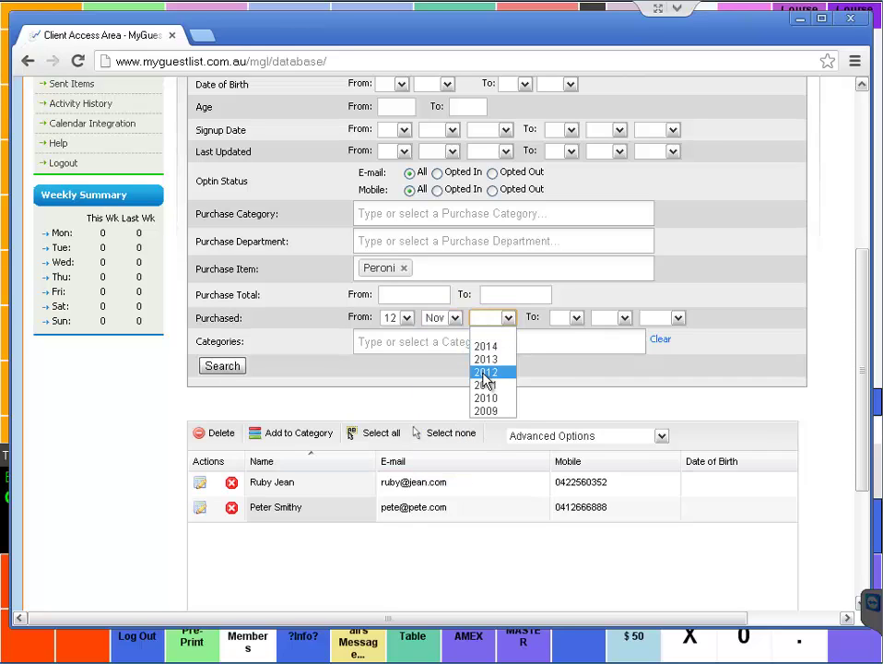
{"action": "left_click", "coordinate": [486, 374]}
{"action": "left_click", "coordinate": [229, 367]}
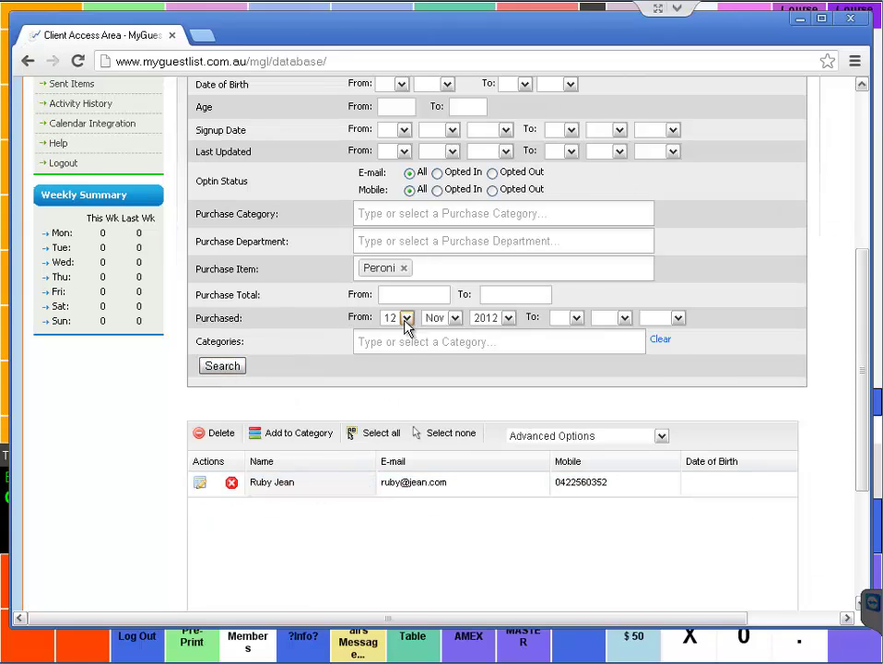
- Open the matched contact's record and review the Purchases tab: 10 items totalling 116.50
{"action": "left_click", "coordinate": [200, 485]}
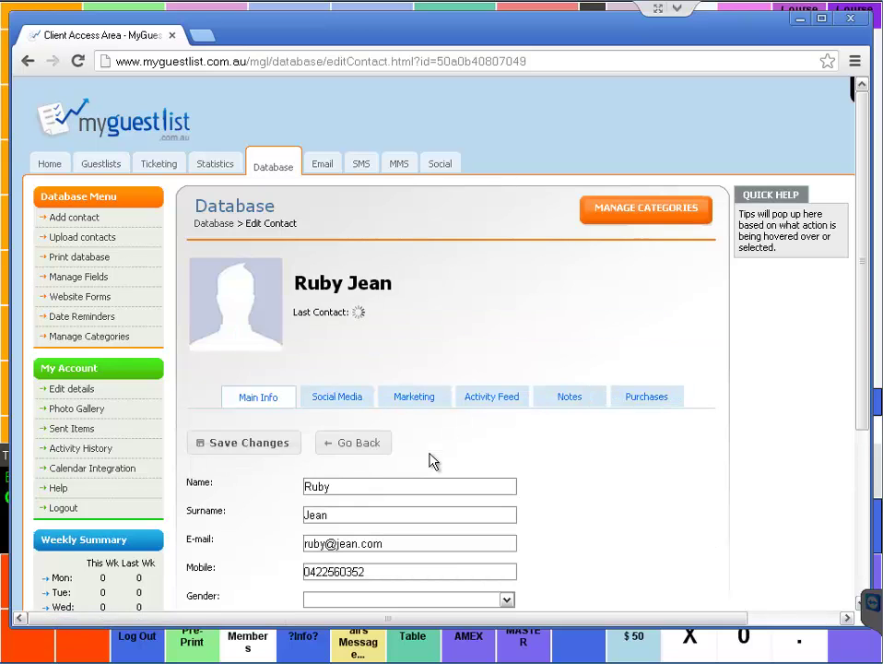
{"action": "scroll", "coordinate": [429, 459], "scroll_direction": "down", "scroll_amount": 1}
{"action": "scroll", "coordinate": [466, 396], "scroll_direction": "down", "scroll_amount": 2}
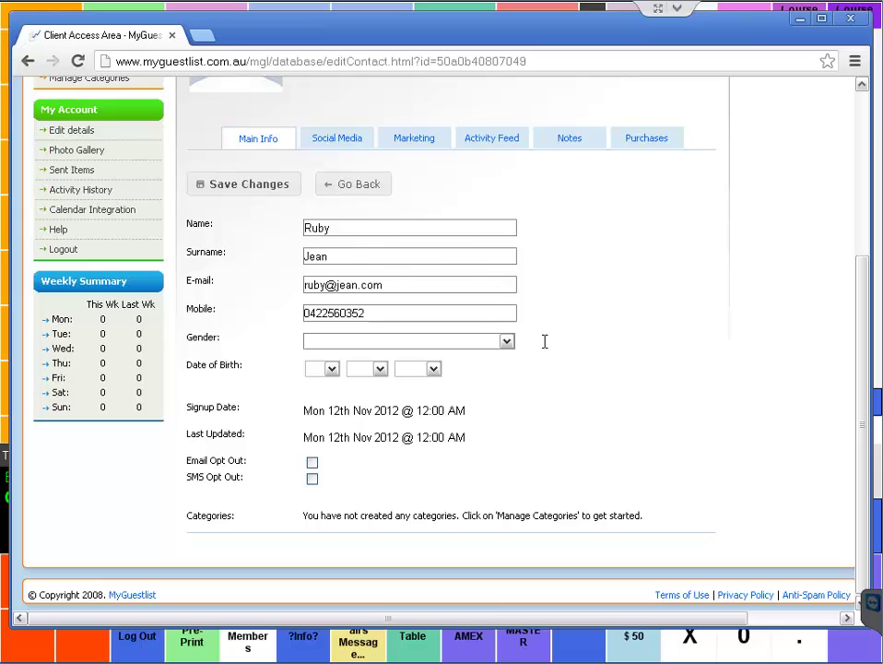
{"action": "left_click", "coordinate": [673, 140]}
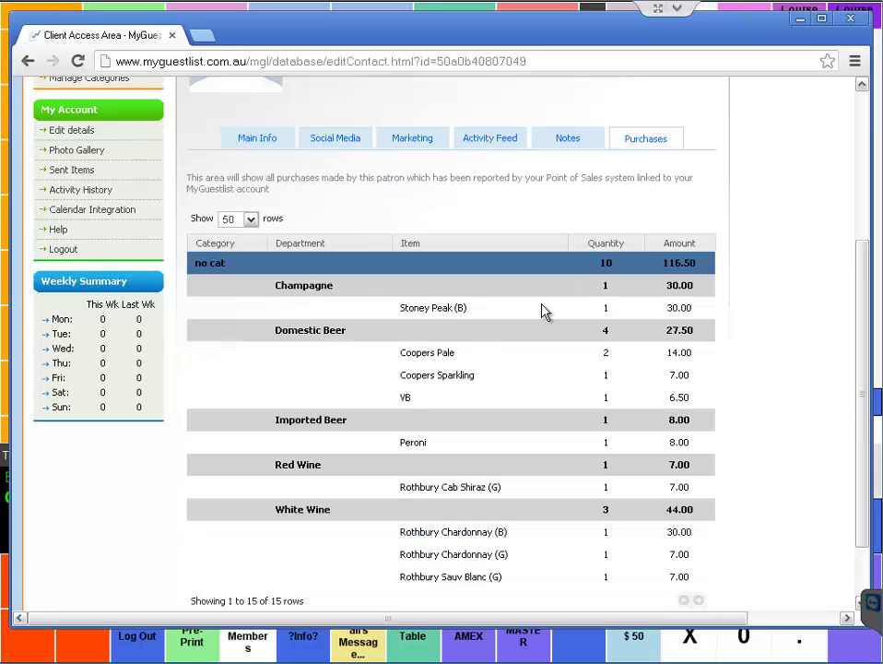
{"action": "scroll", "coordinate": [632, 314], "scroll_direction": "down", "scroll_amount": 1}
{"action": "scroll", "coordinate": [632, 313], "scroll_direction": "up", "scroll_amount": 1}
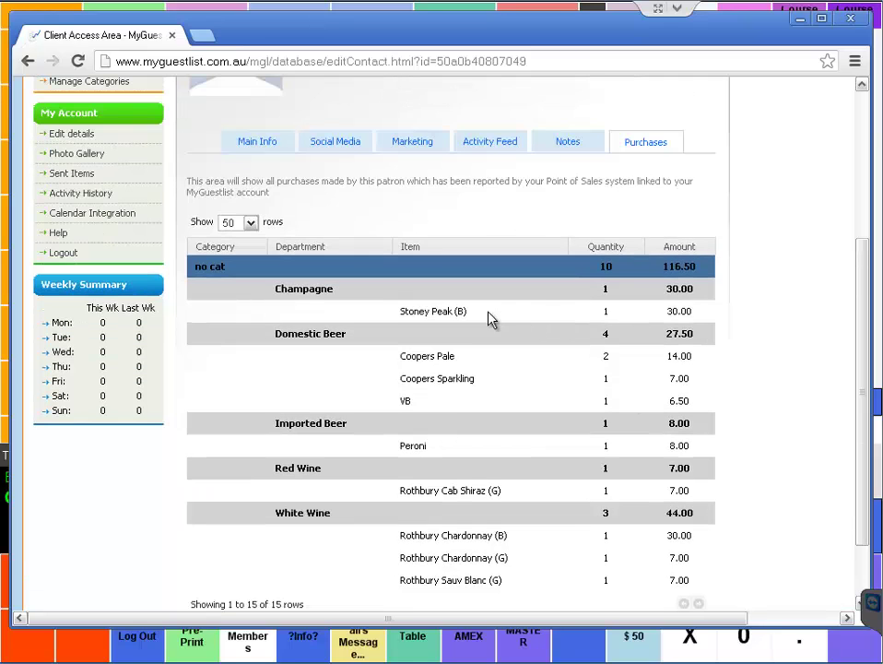
{"action": "left_click_drag", "start_coordinate": [705, 268], "coordinate": [666, 266]}
{"action": "scroll", "coordinate": [694, 315], "scroll_direction": "up", "scroll_amount": 3}
- Return to the Database search and enter 110 as the minimum purchase total
{"action": "left_click", "coordinate": [275, 167]}
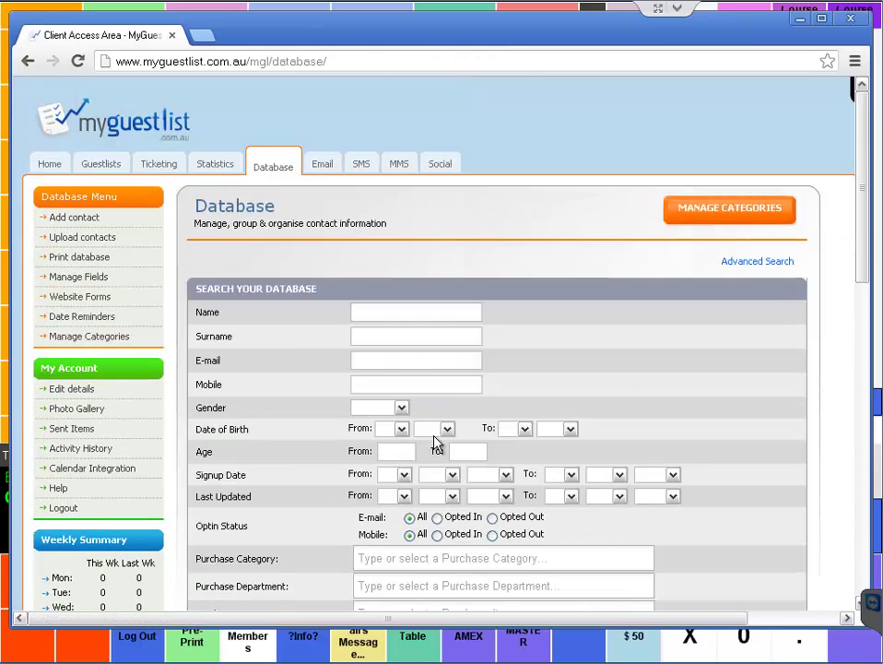
{"action": "scroll", "coordinate": [405, 448], "scroll_direction": "down", "scroll_amount": 1}
{"action": "scroll", "coordinate": [394, 447], "scroll_direction": "down", "scroll_amount": 2}
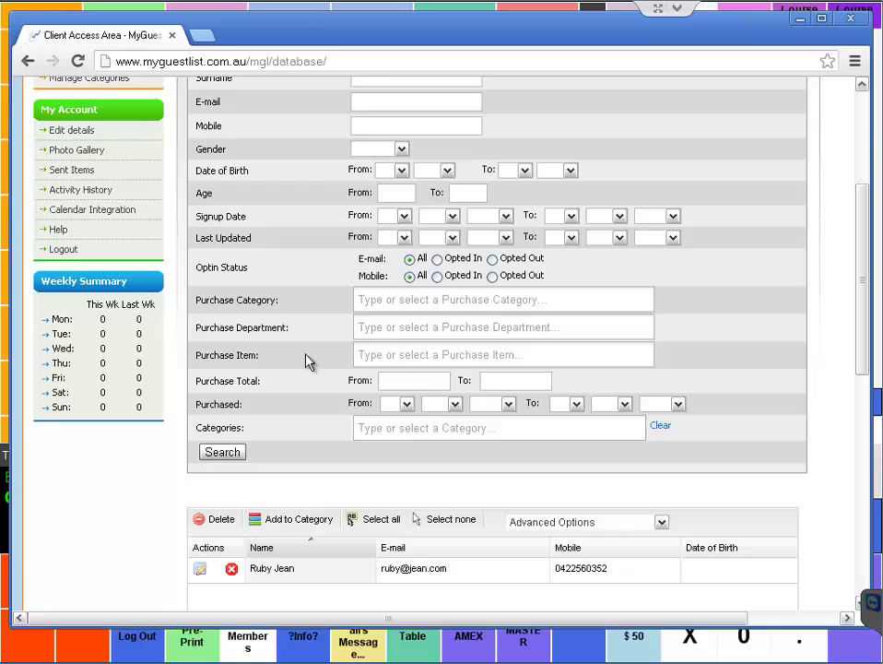
{"action": "left_click", "coordinate": [416, 380]}
{"action": "type", "text": "110"}
- Set Purchased From to 12 Nov 2012 and search, returning two contacts
{"action": "left_click", "coordinate": [405, 405]}
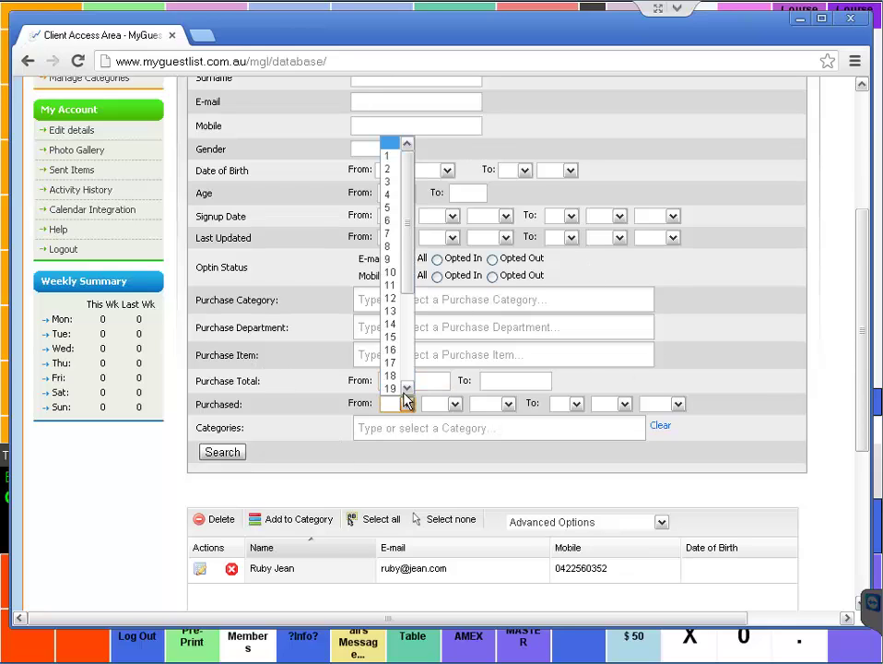
{"action": "left_click", "coordinate": [392, 301]}
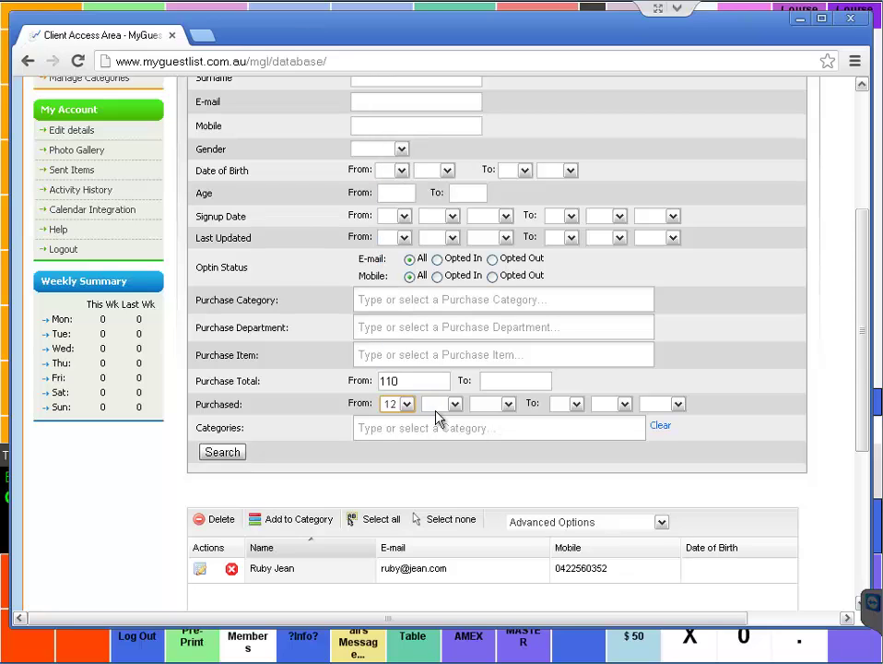
{"action": "left_click", "coordinate": [452, 405]}
{"action": "left_click", "coordinate": [441, 565]}
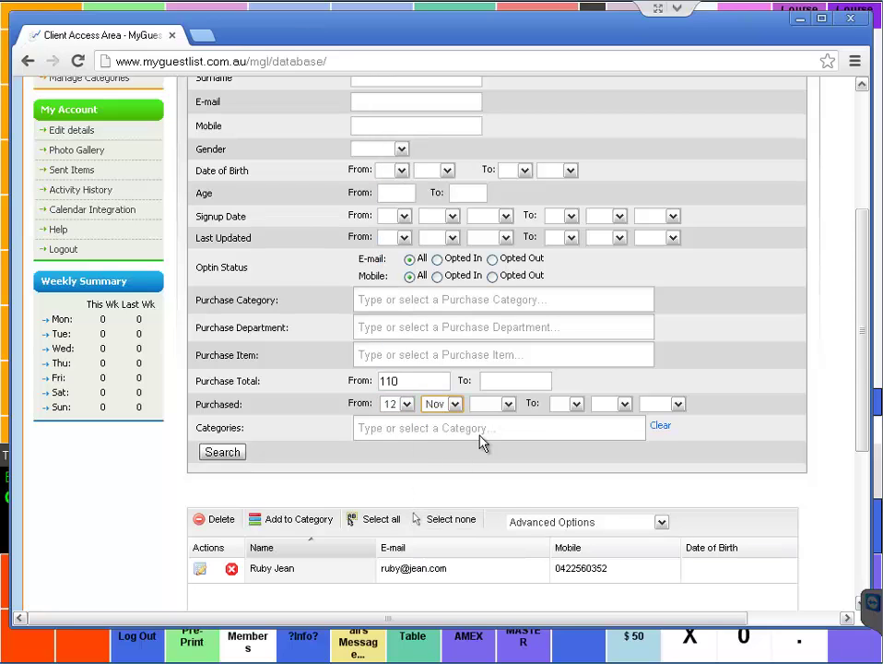
{"action": "left_click", "coordinate": [488, 405]}
{"action": "left_click", "coordinate": [485, 458]}
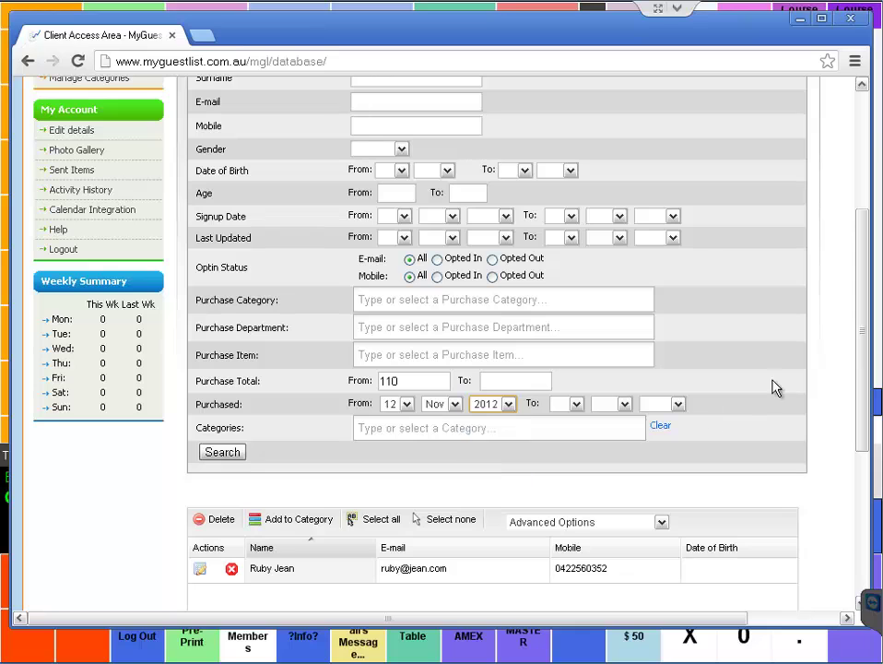
{"action": "left_click", "coordinate": [223, 454]}
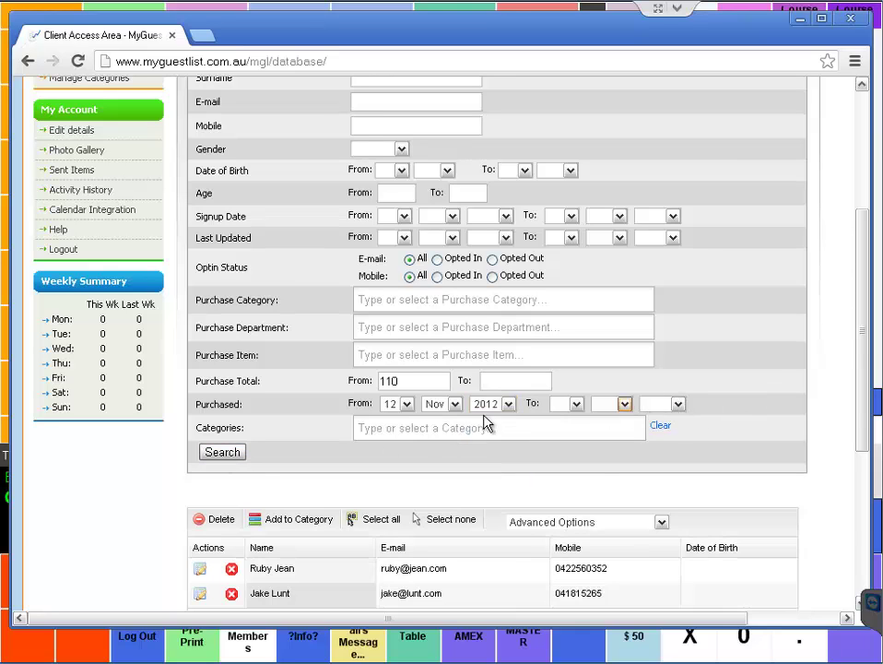
{"action": "scroll", "coordinate": [424, 429], "scroll_direction": "down", "scroll_amount": 3}
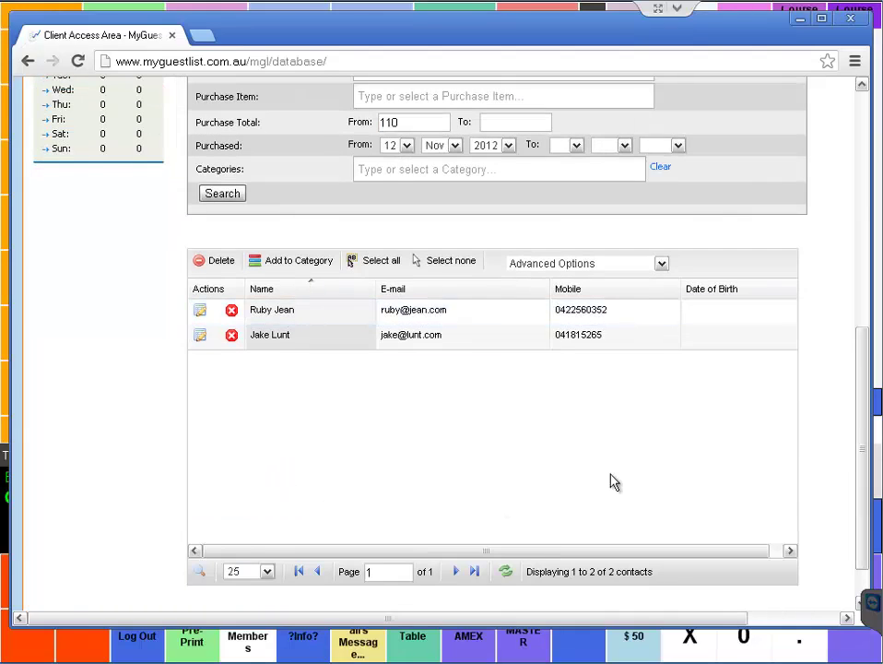
{"action": "scroll", "coordinate": [609, 480], "scroll_direction": "up", "scroll_amount": 1}
{"action": "left_click", "coordinate": [608, 351]}
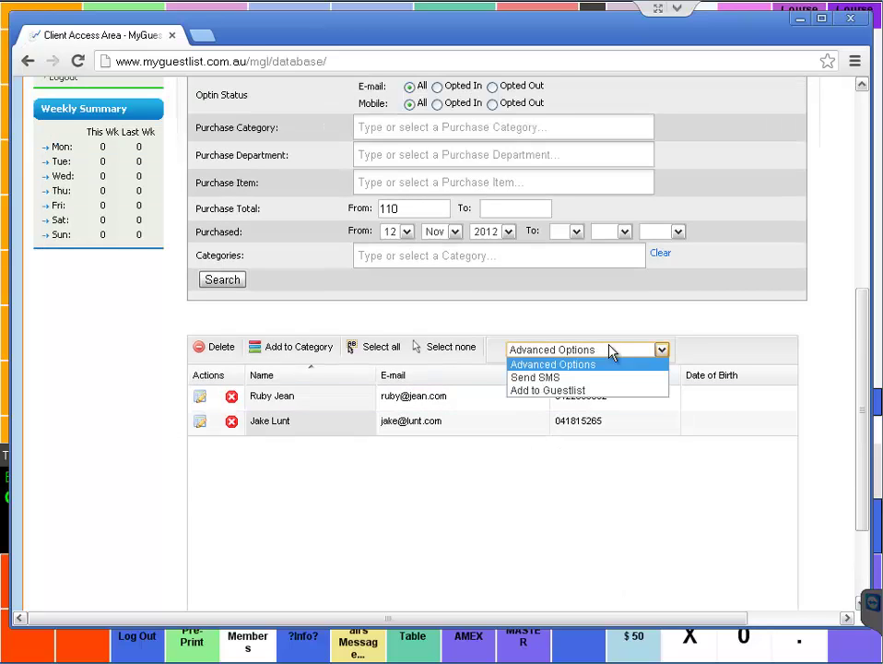
{"action": "left_click", "coordinate": [556, 378]}
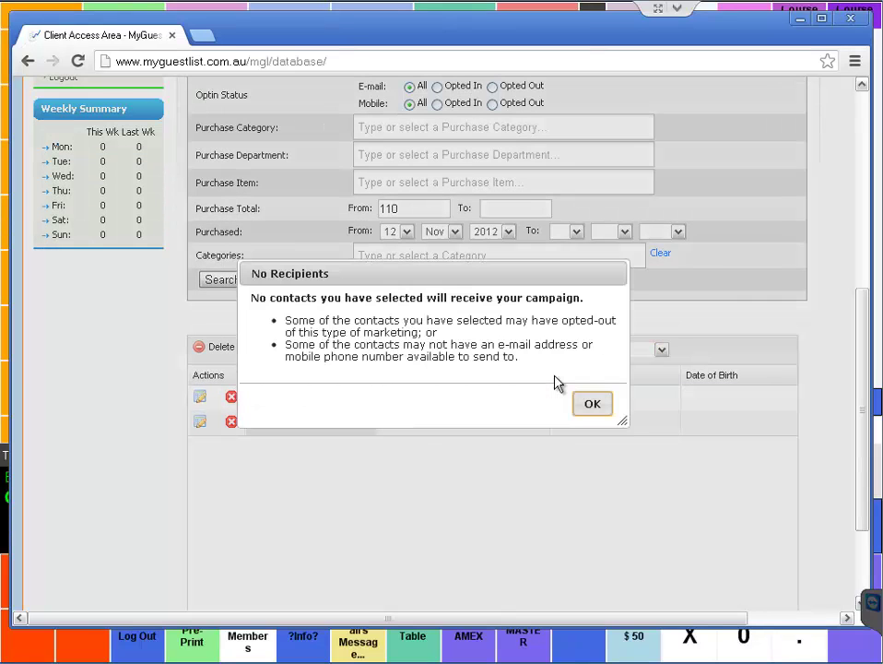
{"action": "left_click", "coordinate": [596, 403]}
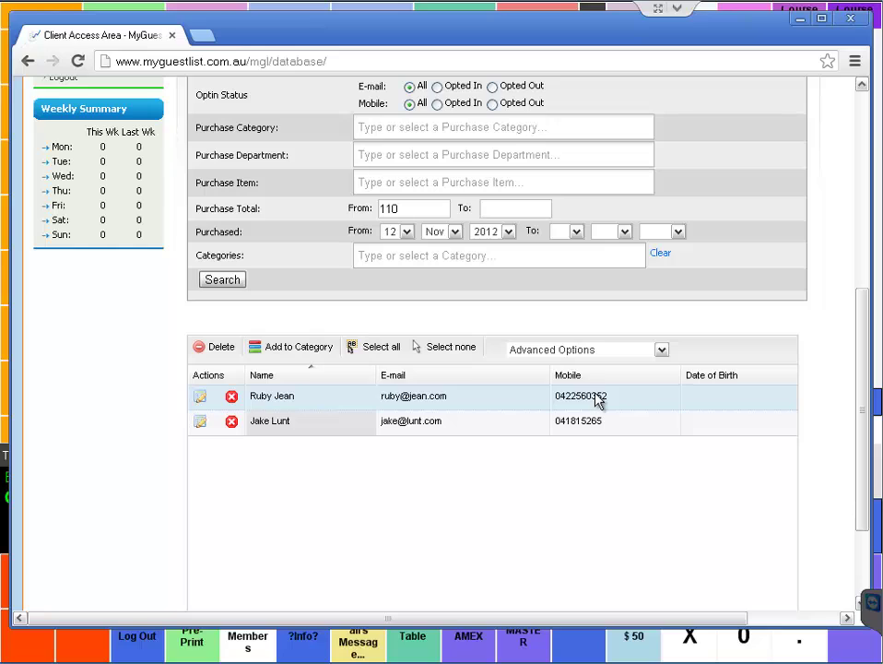